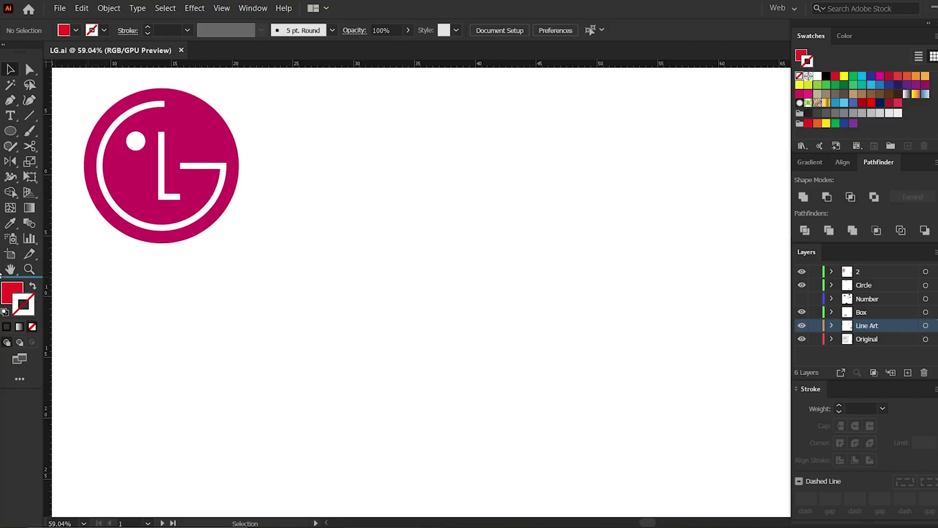
# Reset to default colours and remove the fill, leaving a black 1 pt stroke
pyautogui.press('d')
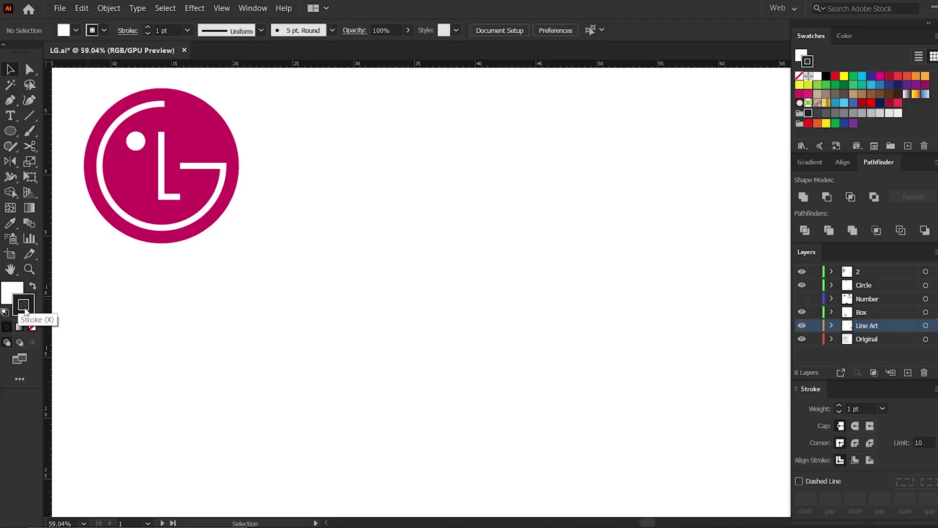
pyautogui.click(16, 298)
pyautogui.press('x')
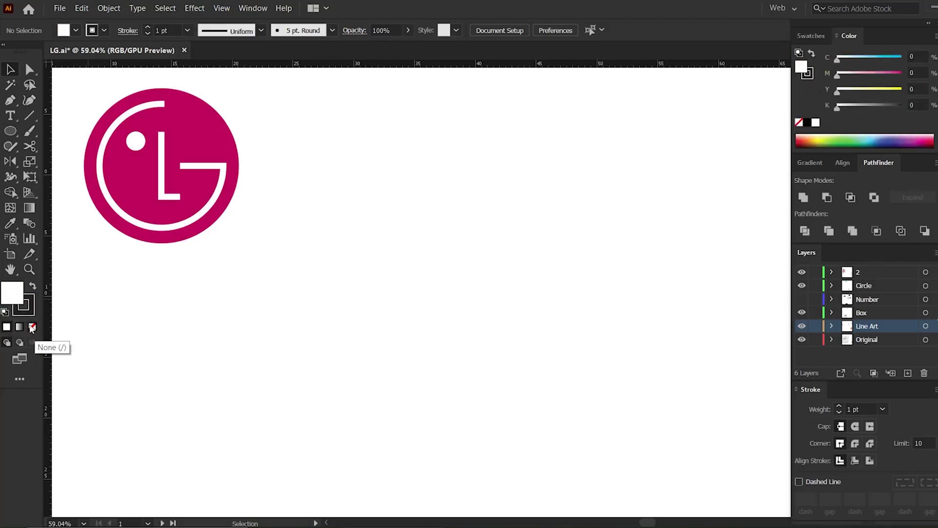
pyautogui.click(31, 327)
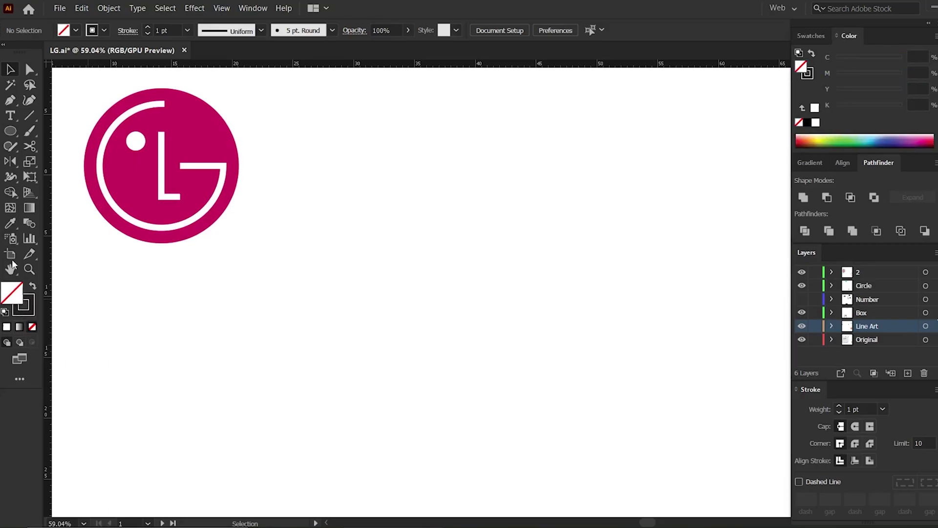
pyautogui.click(10, 131)
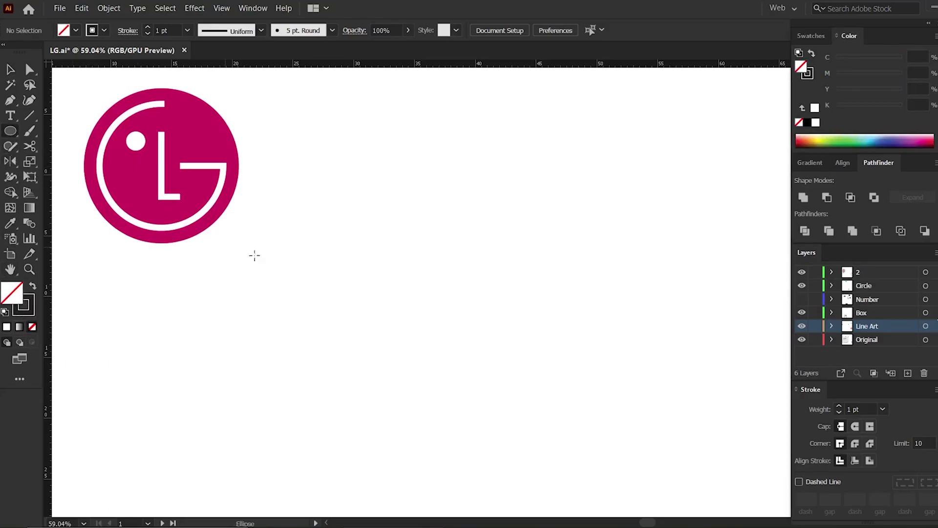
# Draw a large circle beside the logo and give its outline a 4 pt stroke
pyautogui.moveTo(481, 314); pyautogui.dragTo(624, 443)
pyautogui.click(148, 28)
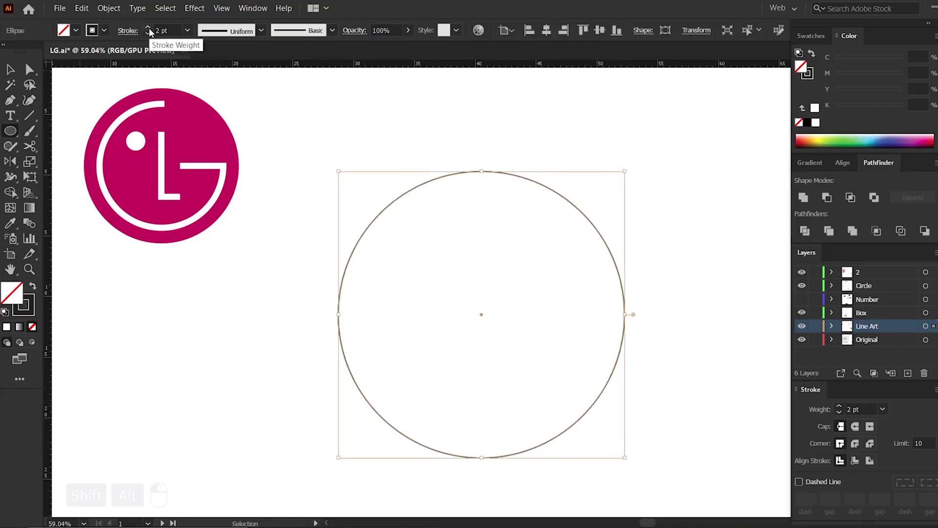
pyautogui.click(148, 27)
pyautogui.click(148, 28)
pyautogui.click(10, 69)
pyautogui.hotkey('ctrl', 'shift', 'a')
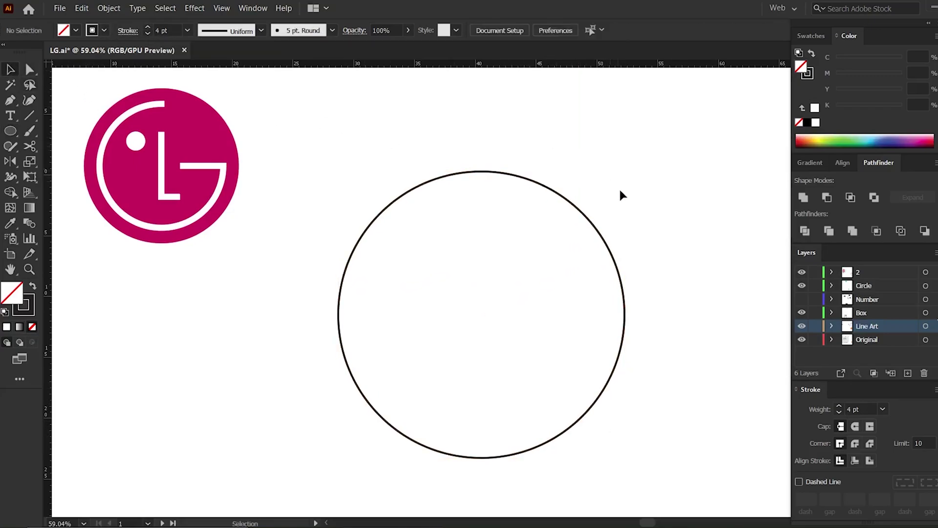
pyautogui.click(573, 205)
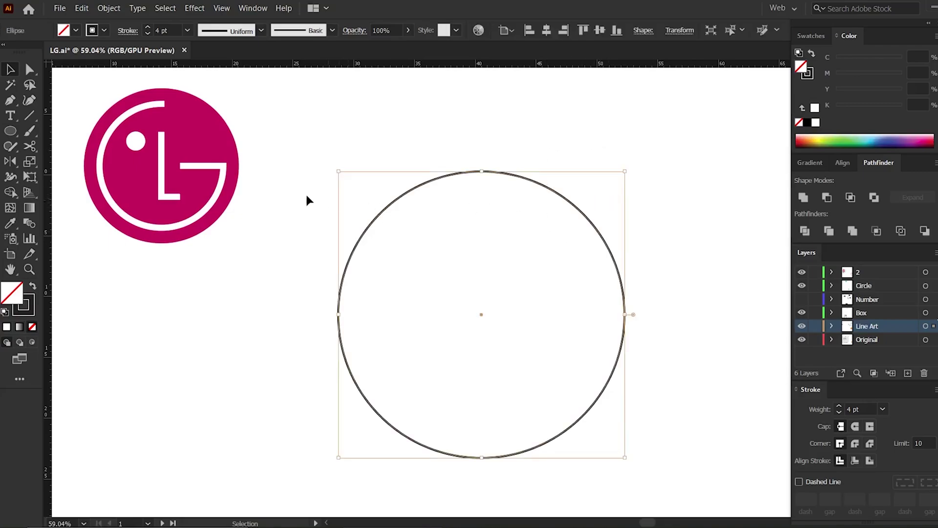
# Make a concentric copy of the circle scaled uniformly to 80%
pyautogui.doubleClick(30, 161)
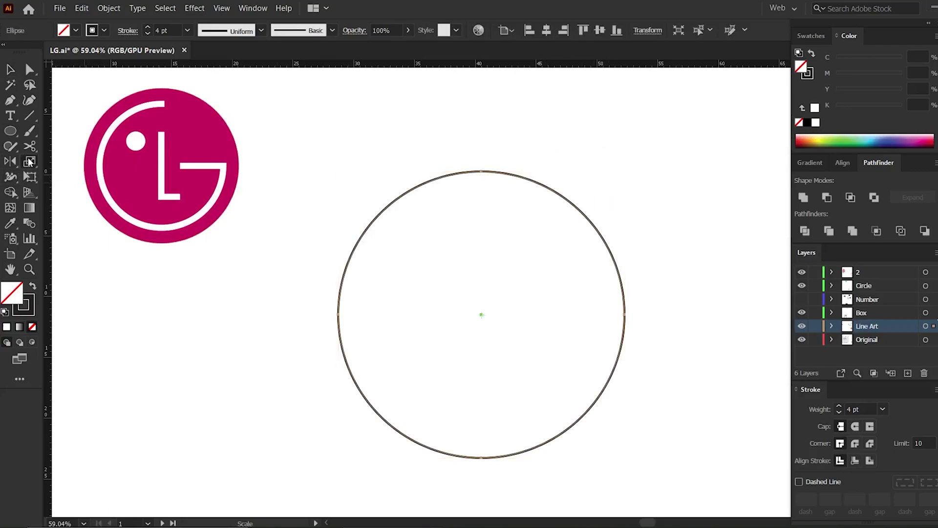
pyautogui.write('0')
pyautogui.press('BackSpace')
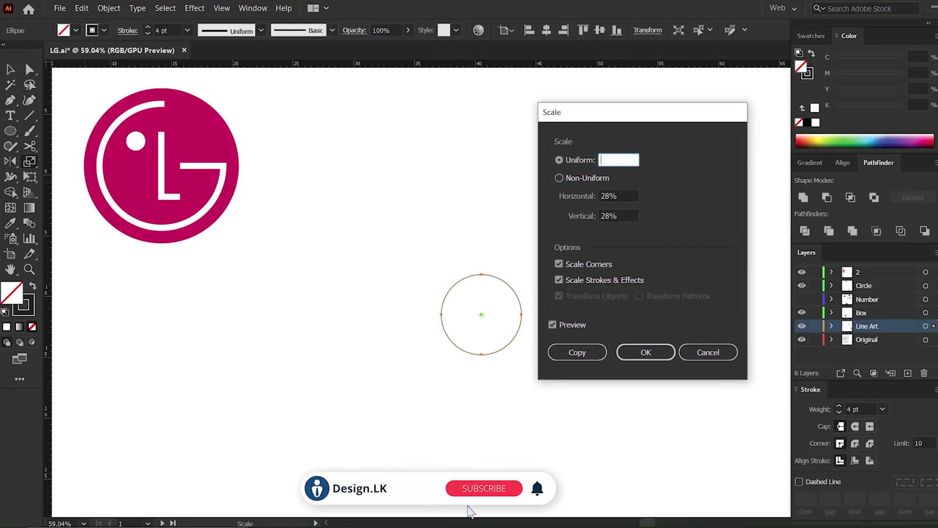
pyautogui.write('80')
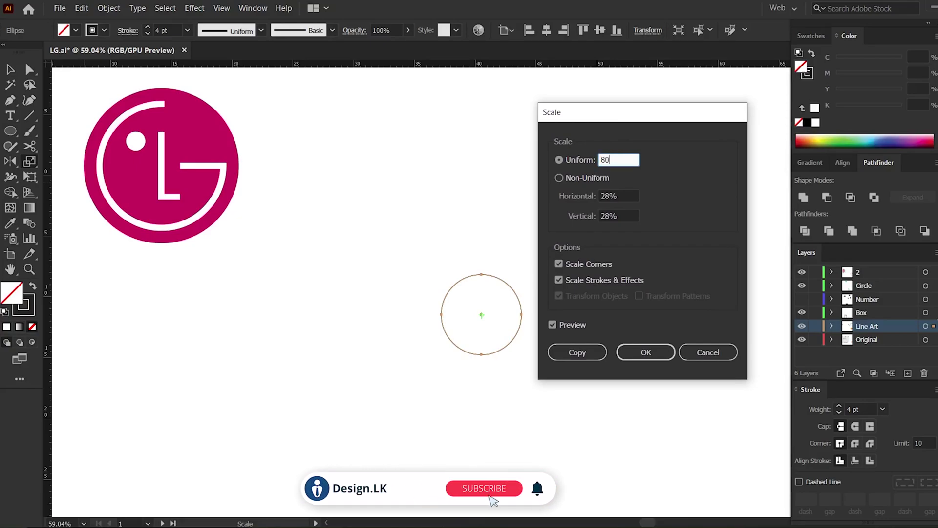
pyautogui.click(575, 352)
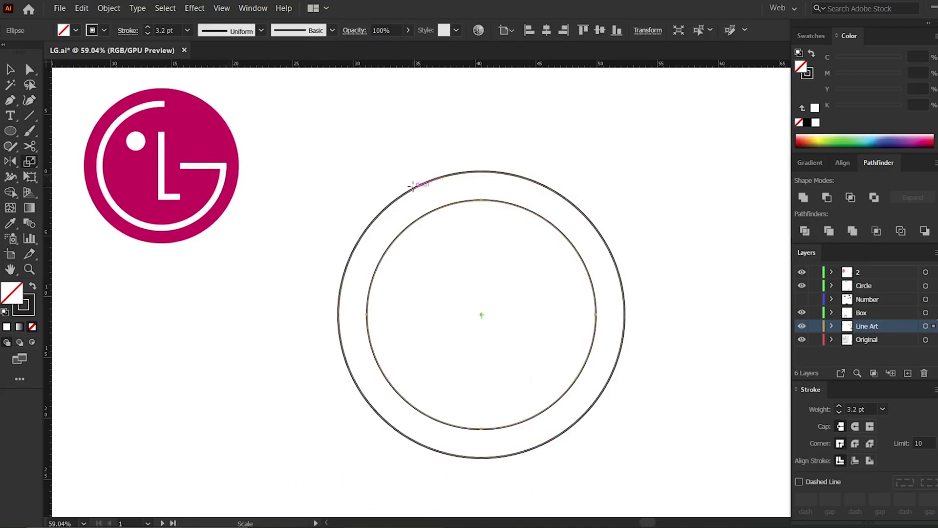
# Place guides through the circles' centre
pyautogui.press('v')
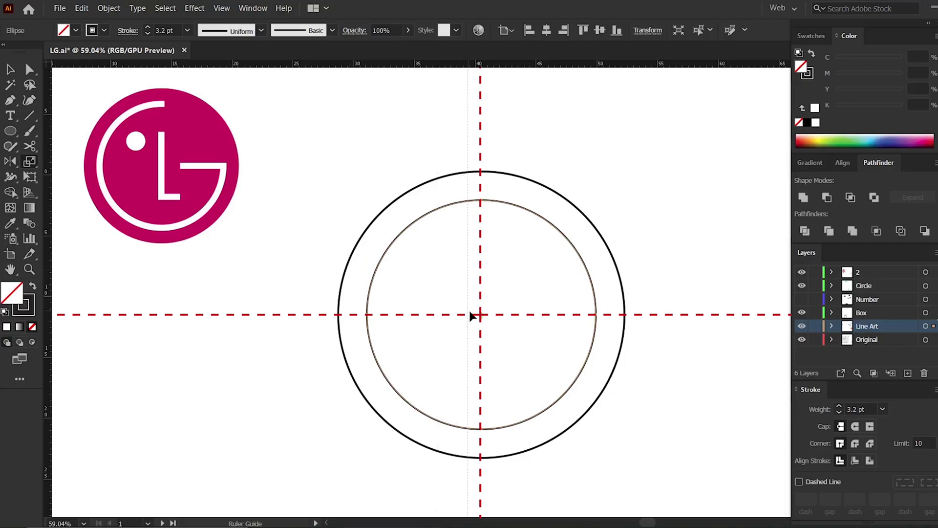
pyautogui.press('s')
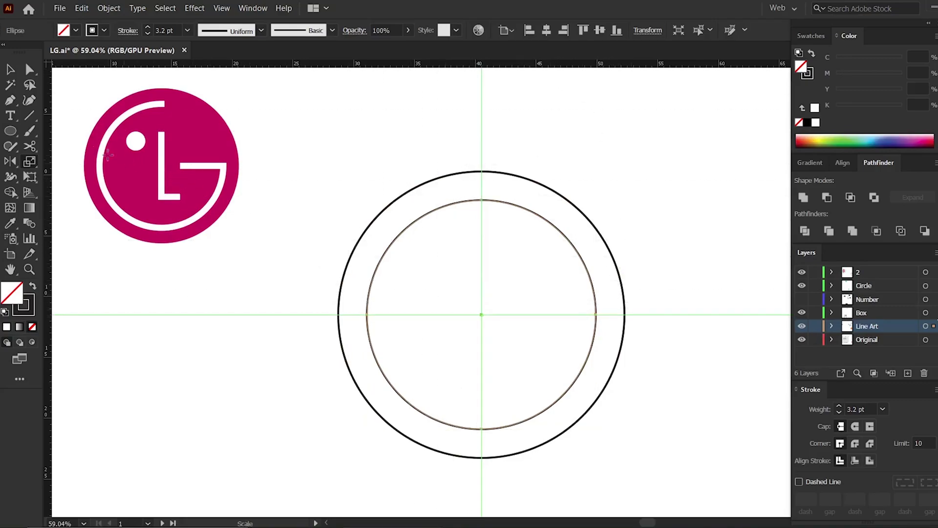
pyautogui.press('v')
# Draw a square from the centre to the upper right and add guides at the inner circle's top and right
pyautogui.moveTo(9, 130); pyautogui.dragTo(46, 136)
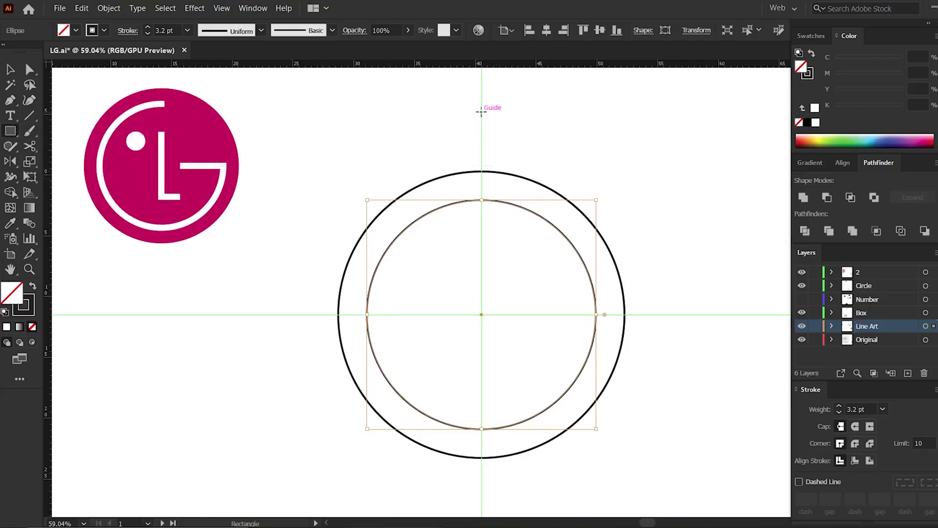
pyautogui.moveTo(482, 112); pyautogui.dragTo(684, 314)
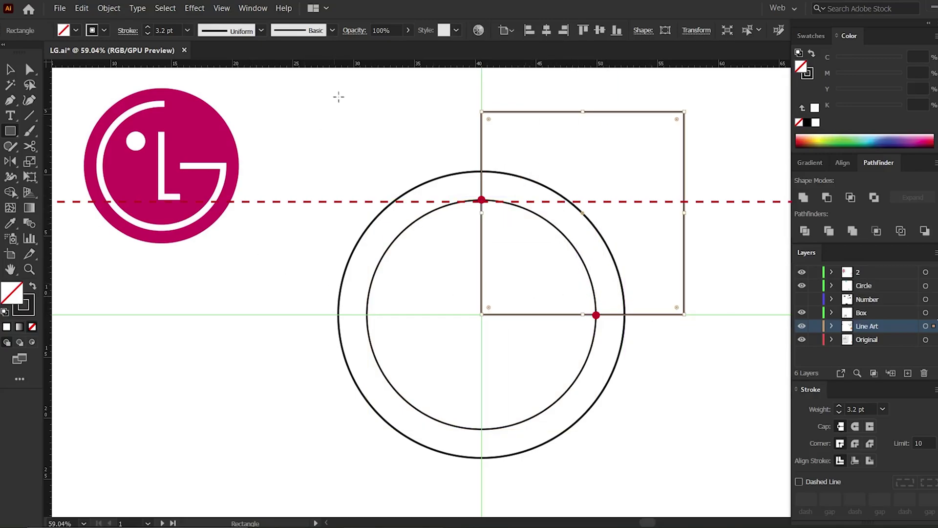
pyautogui.press('v')
pyautogui.moveTo(365, 66); pyautogui.dragTo(482, 201)
pyautogui.moveTo(47, 293); pyautogui.dragTo(596, 314)
# Cut the inner circle at its top and right points and delete the square's outer segment
pyautogui.press('m')
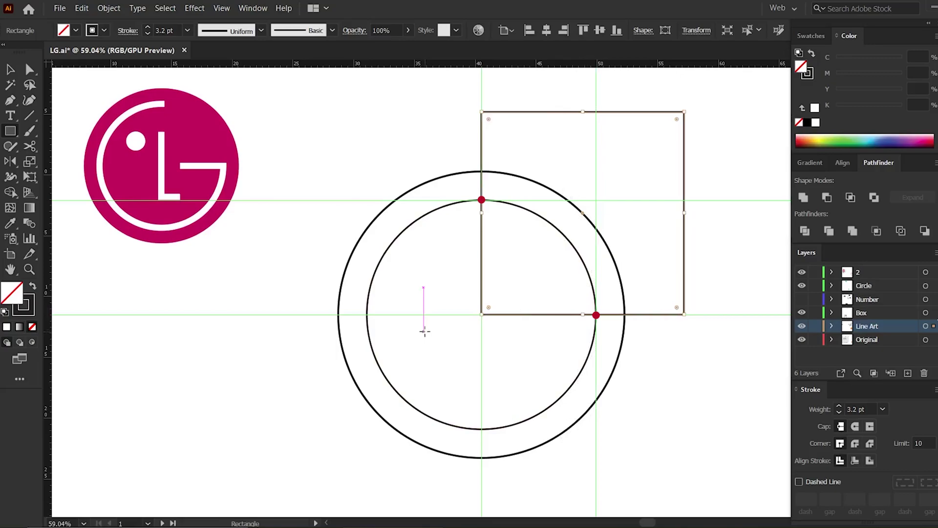
pyautogui.click(30, 147)
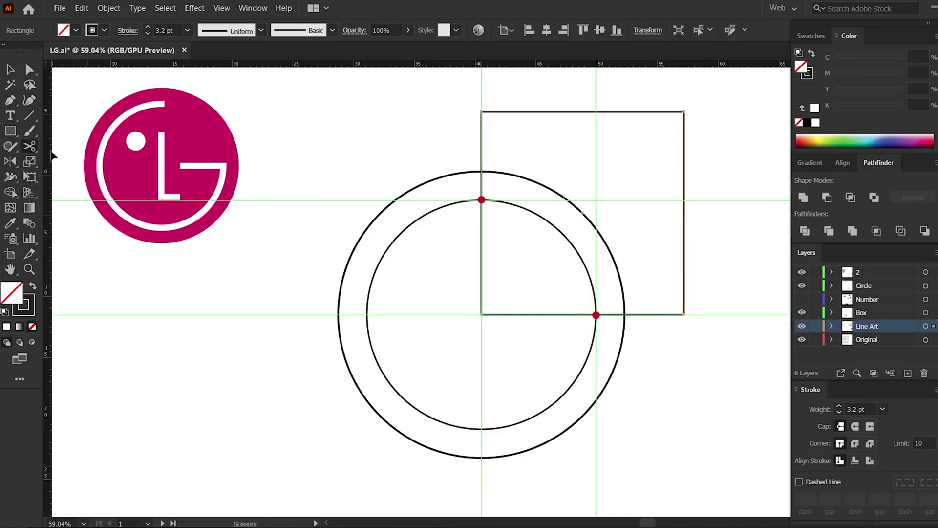
pyautogui.click(481, 200)
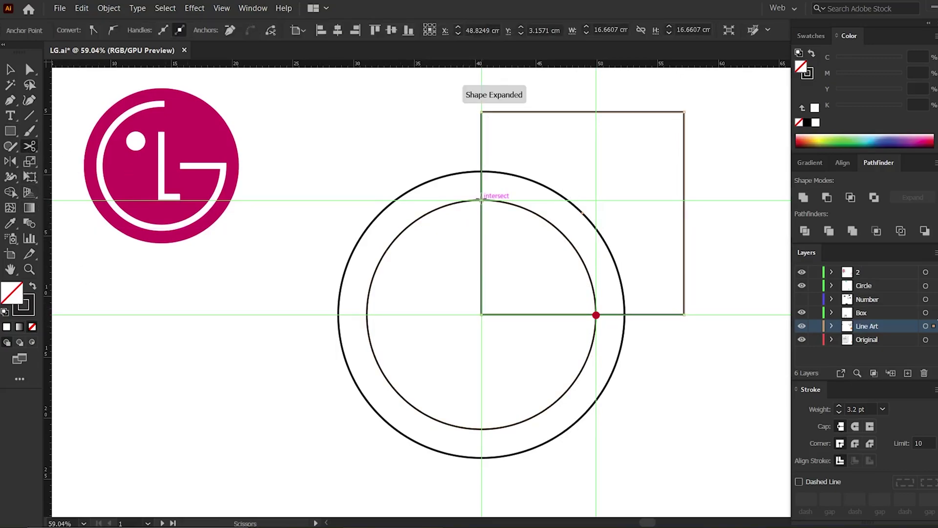
pyautogui.click(596, 315)
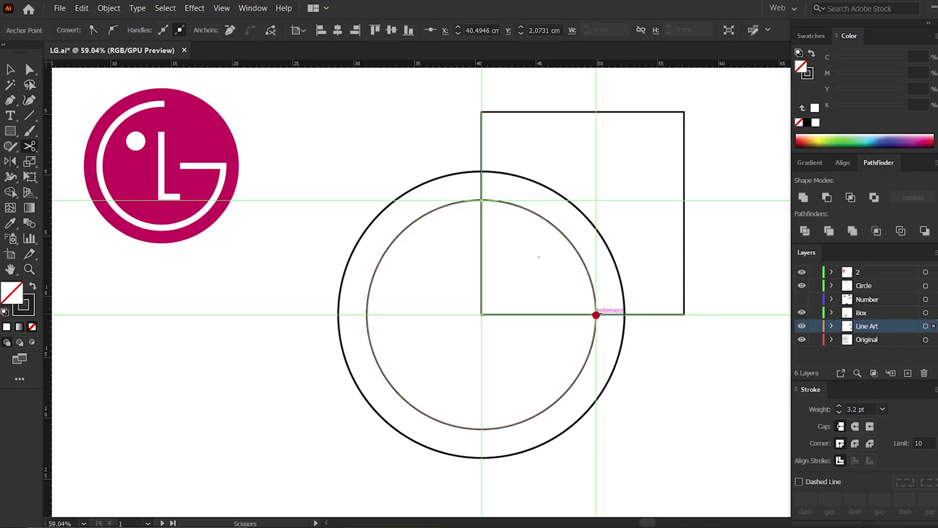
pyautogui.press('v')
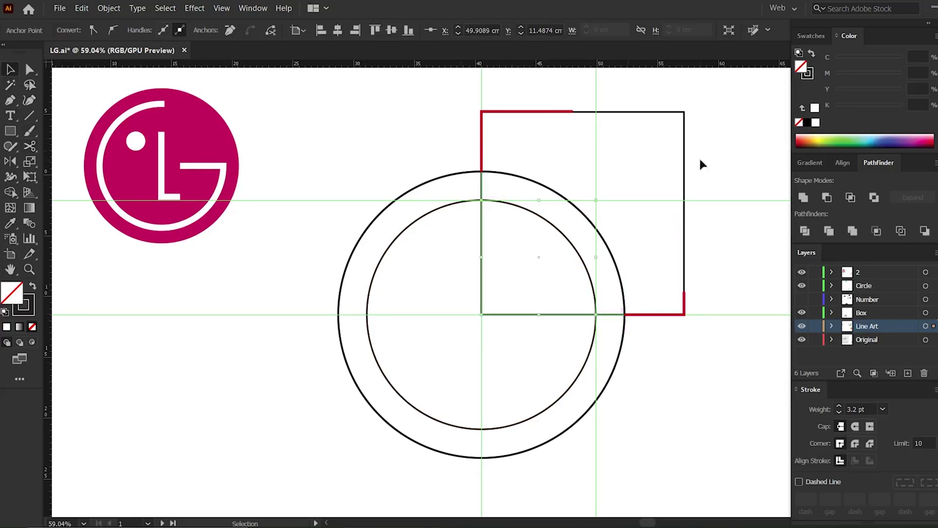
pyautogui.click(683, 185)
pyautogui.press('Delete')
# Give the inner circle and L path a 24 pt stroke, and add a guide at its bottom
pyautogui.moveTo(666, 190); pyautogui.dragTo(600, 258)
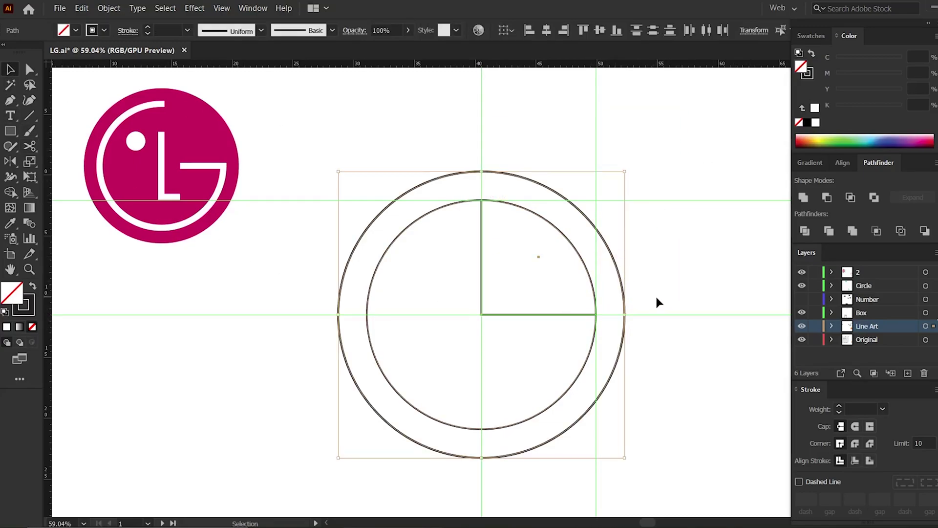
pyautogui.click(650, 295)
pyautogui.click(594, 278)
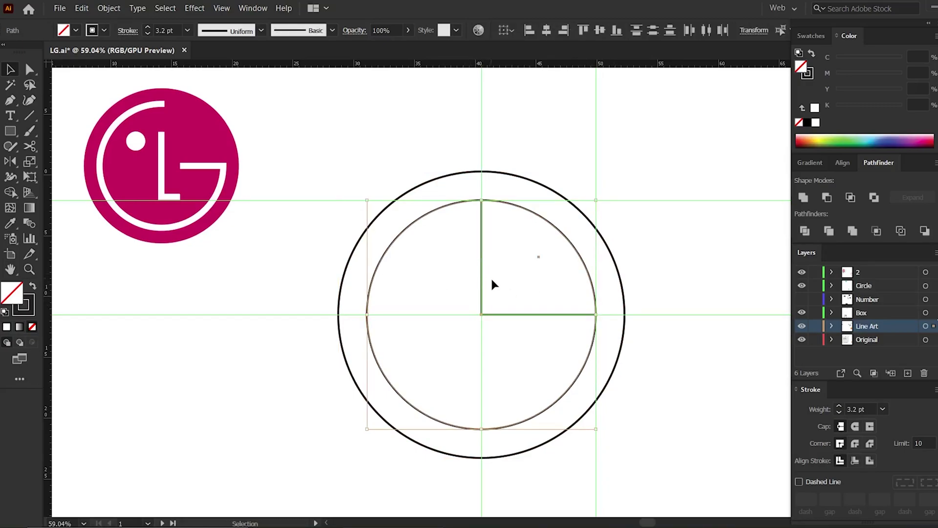
pyautogui.click(144, 27)
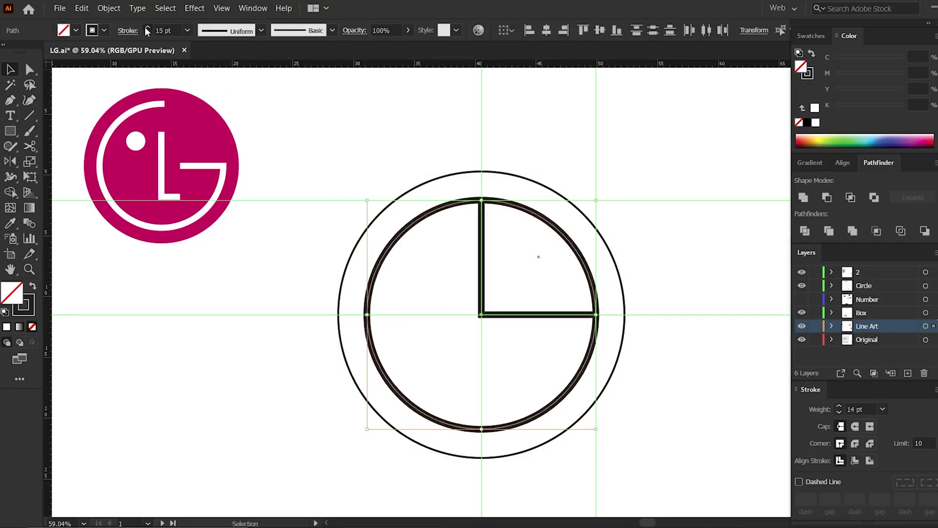
pyautogui.click(144, 27)
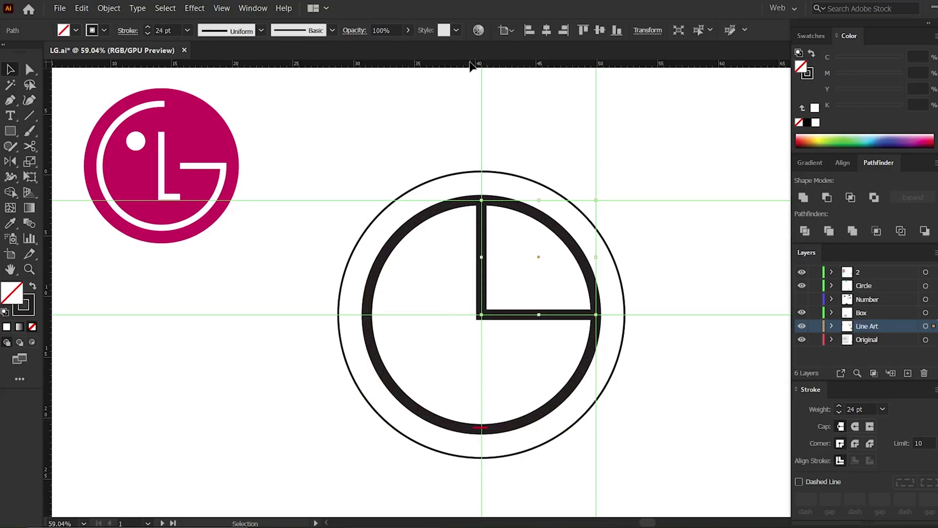
pyautogui.moveTo(471, 66); pyautogui.dragTo(481, 429)
# Draw a helper rectangle from the centre to the bottom guide and place a guide at its midpoint
pyautogui.click(10, 131)
pyautogui.moveTo(643, 314); pyautogui.dragTo(697, 429)
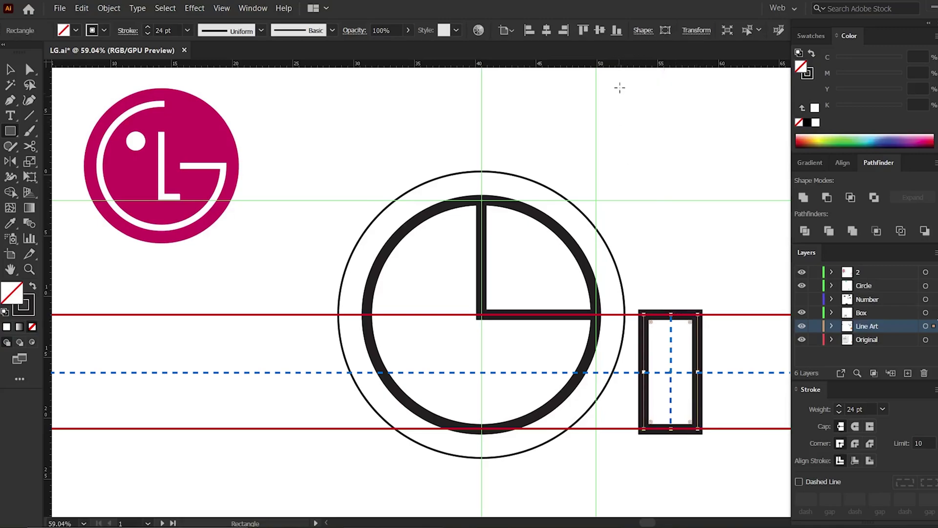
pyautogui.moveTo(620, 64); pyautogui.dragTo(672, 374)
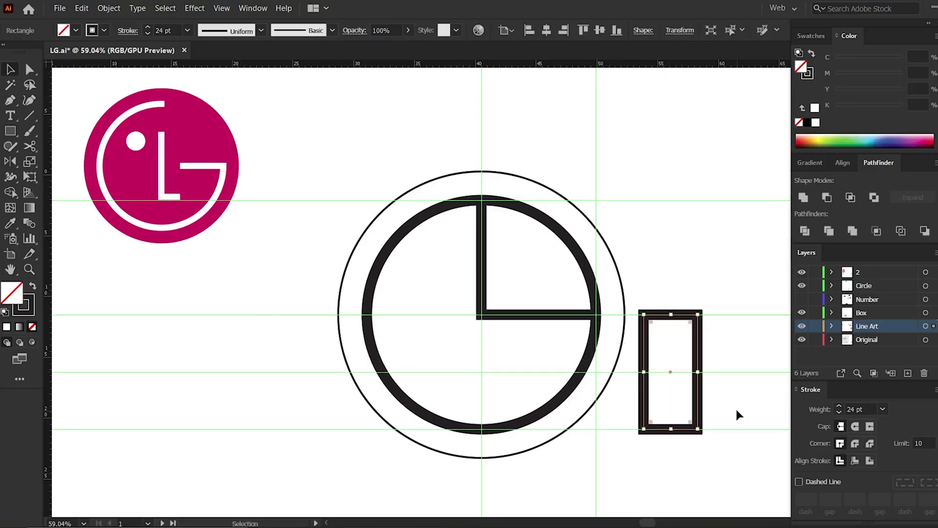
pyautogui.press('v')
pyautogui.moveTo(720, 332); pyautogui.dragTo(694, 370)
# Delete the helper rectangle and make a 28% scaled copy of the outer circle
pyautogui.press('Delete')
pyautogui.click(509, 317)
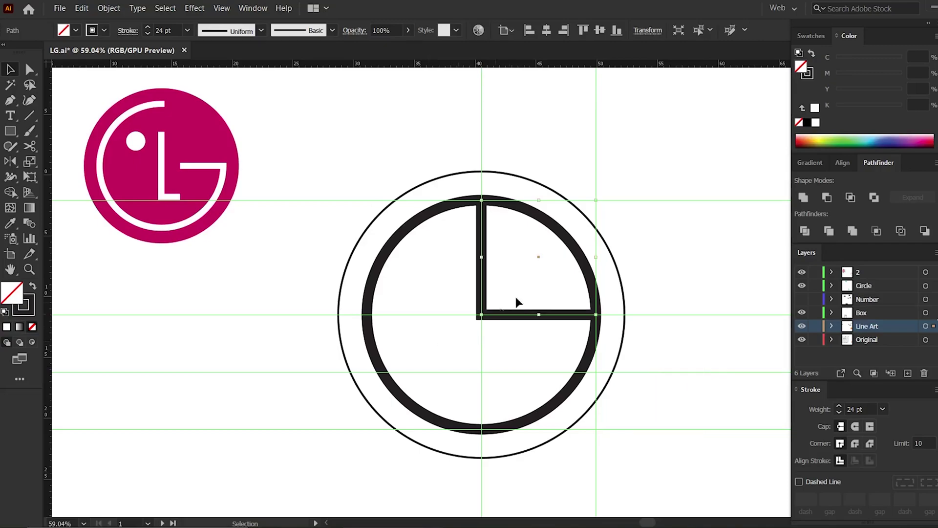
pyautogui.moveTo(618, 244); pyautogui.dragTo(609, 263)
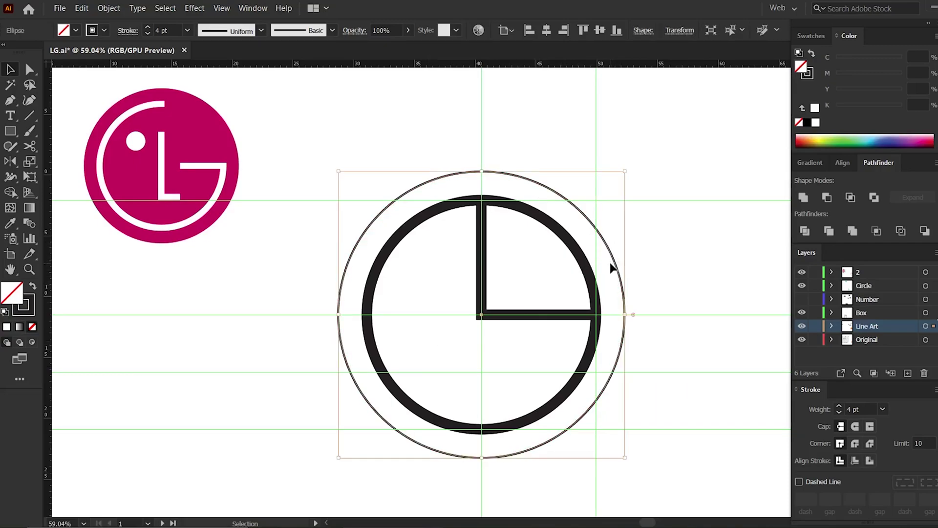
pyautogui.doubleClick(30, 161)
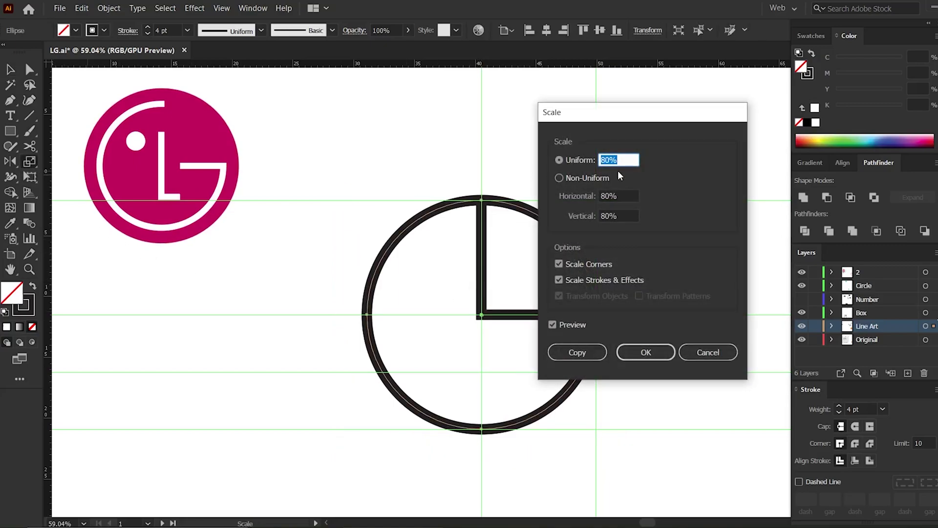
pyautogui.write('28')
pyautogui.click(591, 350)
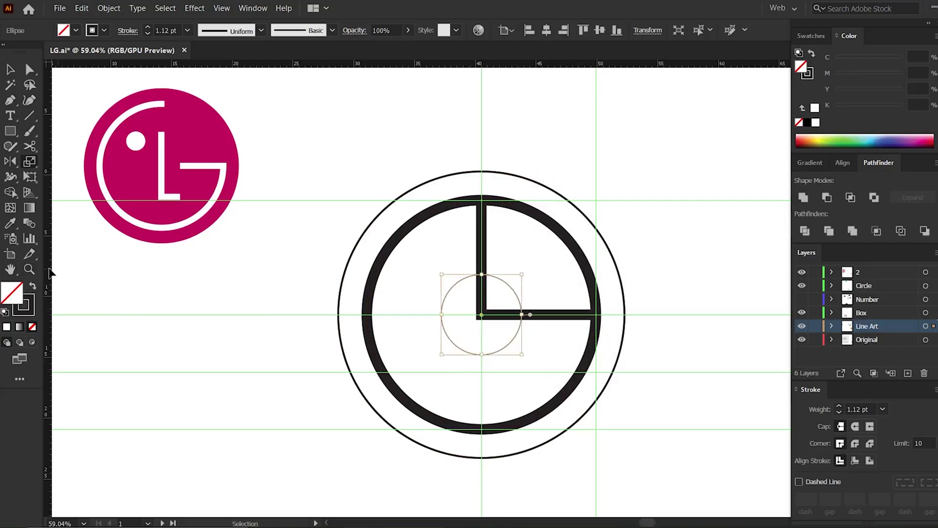
# Mark the copy's edge with a vertical guide, delete the copy, and draw a small circle at the L's corner
pyautogui.press('s')
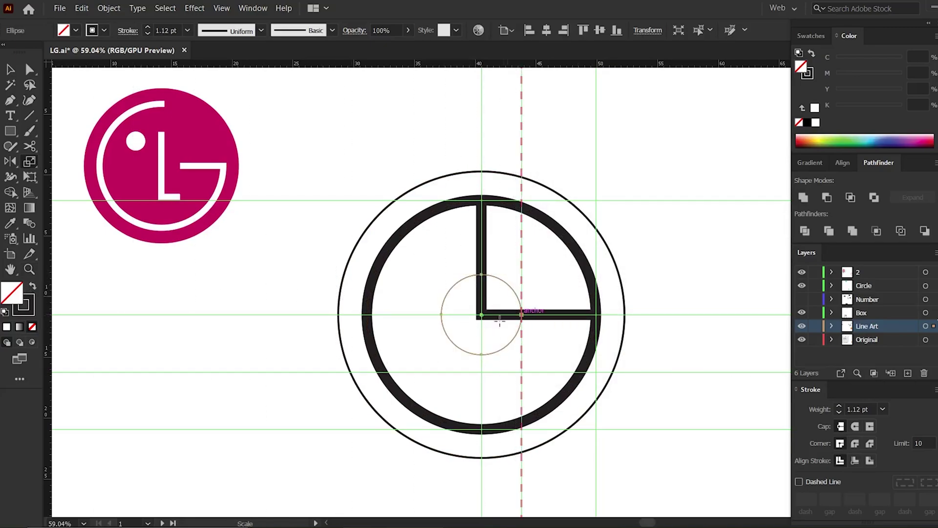
pyautogui.press('Delete')
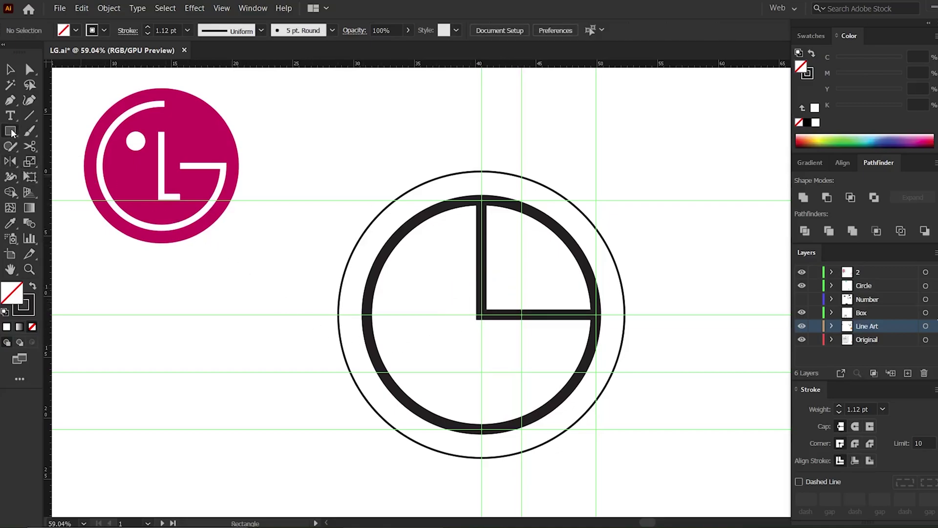
pyautogui.moveTo(12, 133); pyautogui.dragTo(44, 158)
pyautogui.moveTo(501, 314)
pyautogui.mouseDown()
pyautogui.moveTo(521, 336)
pyautogui.moveTo(482, 315)
pyautogui.moveTo(513, 312)
pyautogui.moveTo(515, 265)
pyautogui.mouseUp()
# Delete the corner circle and cut the L path at the vertical guide
pyautogui.press('v')
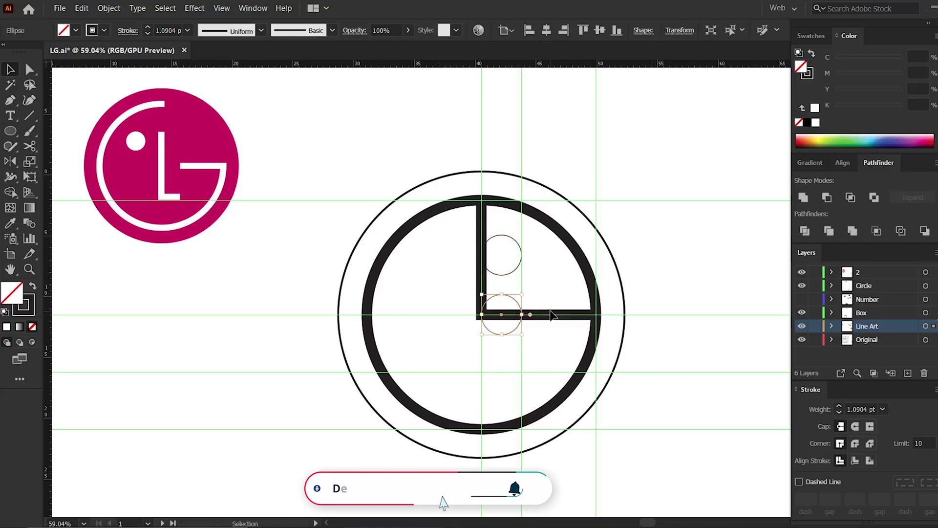
pyautogui.click(521, 317)
pyautogui.press('Delete')
pyautogui.click(489, 319)
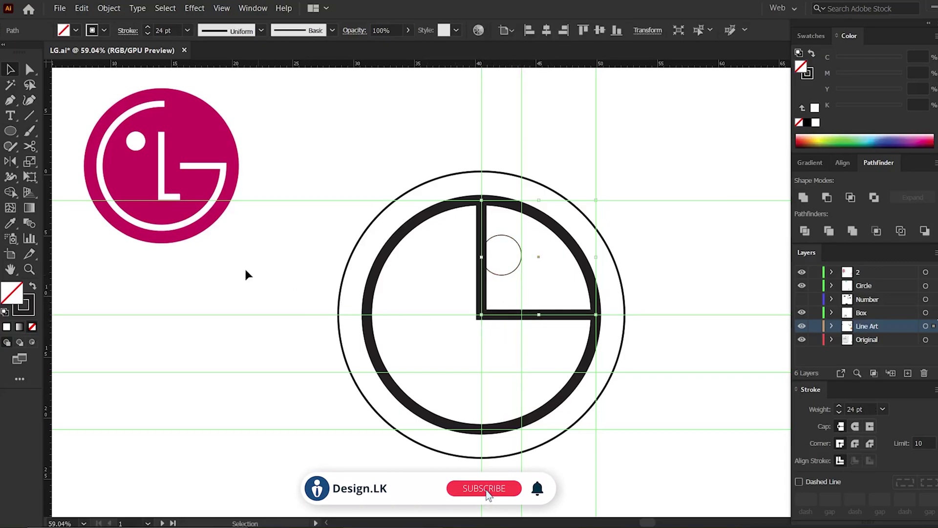
pyautogui.click(30, 146)
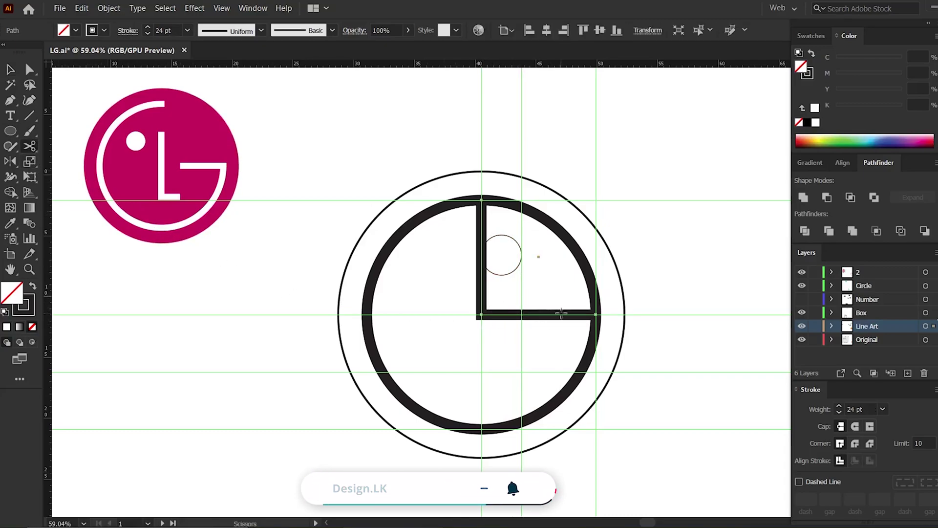
pyautogui.click(520, 315)
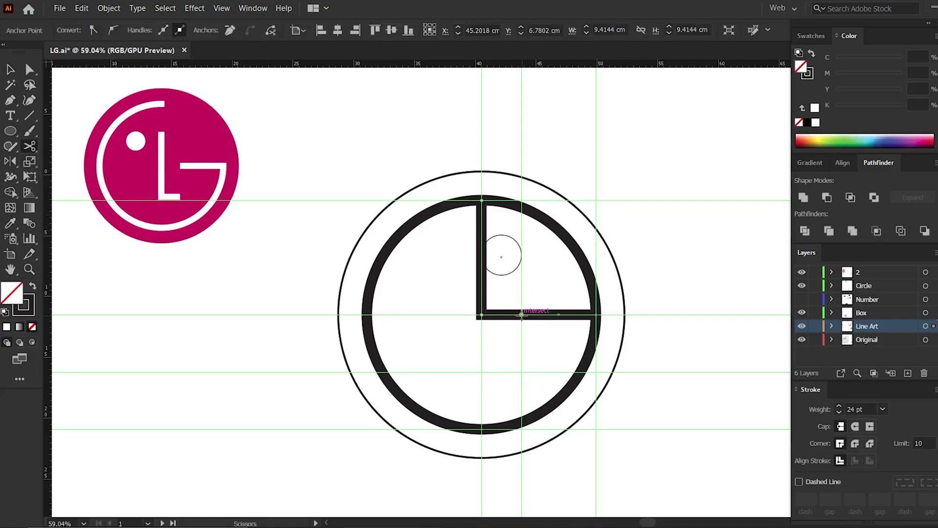
# Move the detached L piece straight down, bring the small circle beside it, and add a guide above
pyautogui.press('v')
pyautogui.click(504, 323)
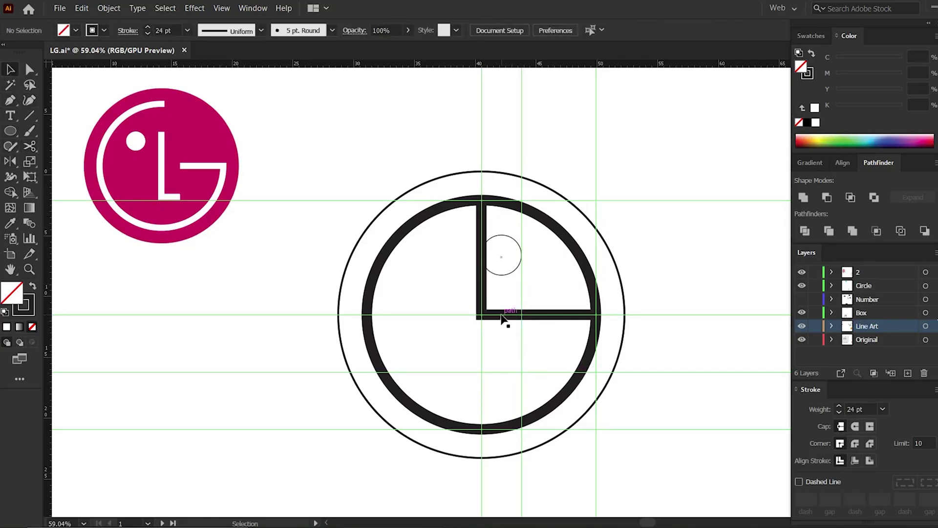
pyautogui.keyDown('shift'); pyautogui.click(502, 316); pyautogui.keyUp('shift')
pyautogui.moveTo(500, 316); pyautogui.dragTo(498, 373)
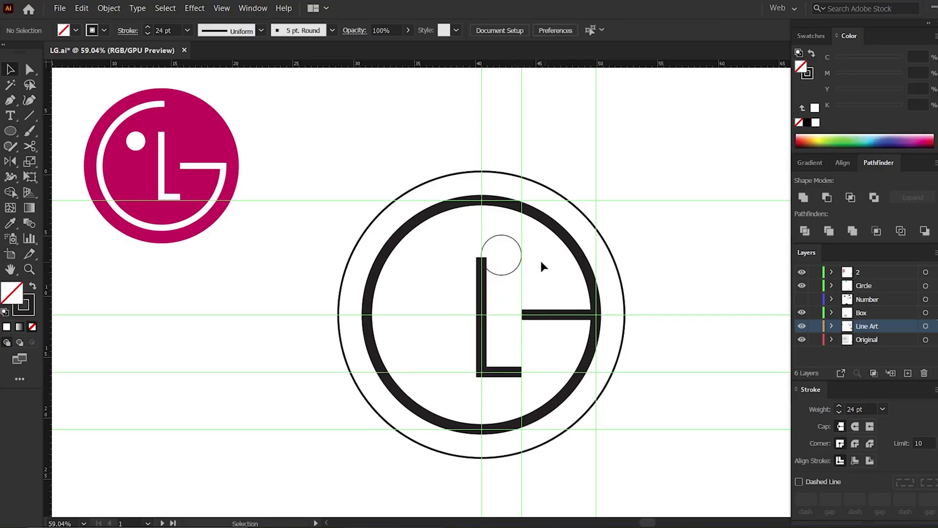
pyautogui.moveTo(519, 257); pyautogui.dragTo(519, 291)
pyautogui.moveTo(494, 64); pyautogui.dragTo(487, 286)
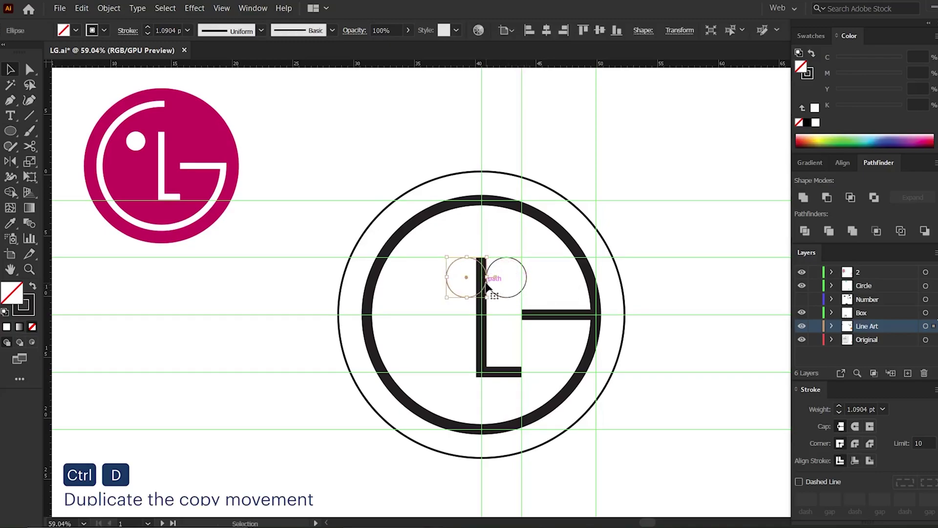
# Repeat the circle copy, then delete the right and middle copies, keeping only the leftmost dot
pyautogui.hotkey('ctrl', 'd')
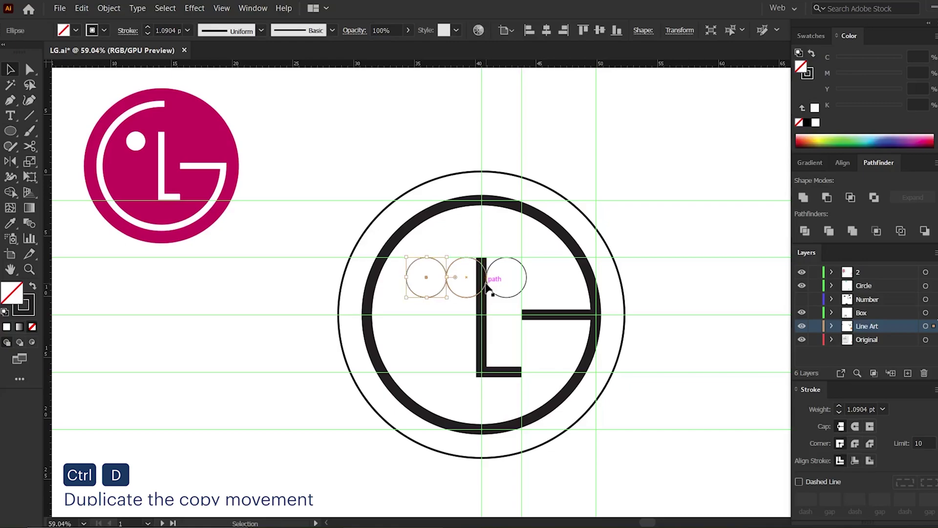
pyautogui.click(515, 266)
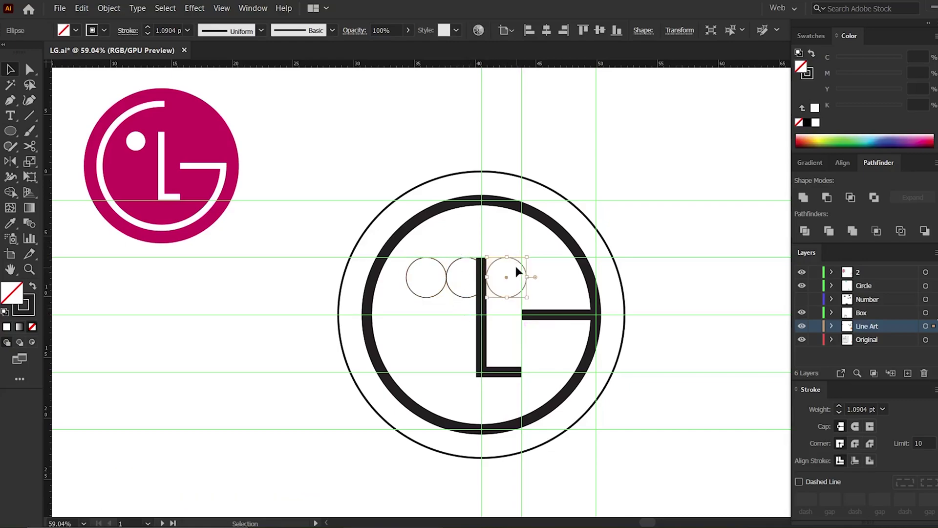
pyautogui.press('Delete')
pyautogui.click(459, 254)
pyautogui.press('Delete')
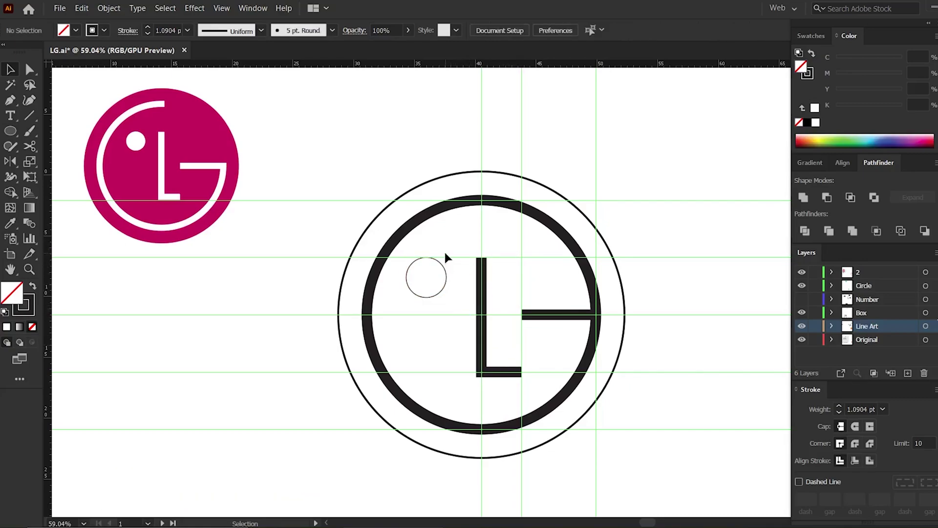
pyautogui.click(550, 232)
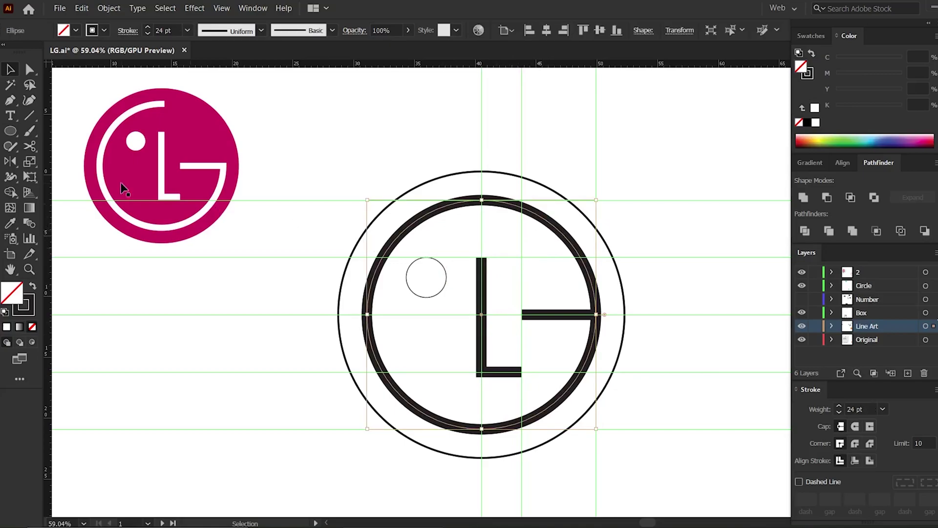
# Cut the thick ring at its top and right anchors and delete the top-right arc
pyautogui.click(30, 146)
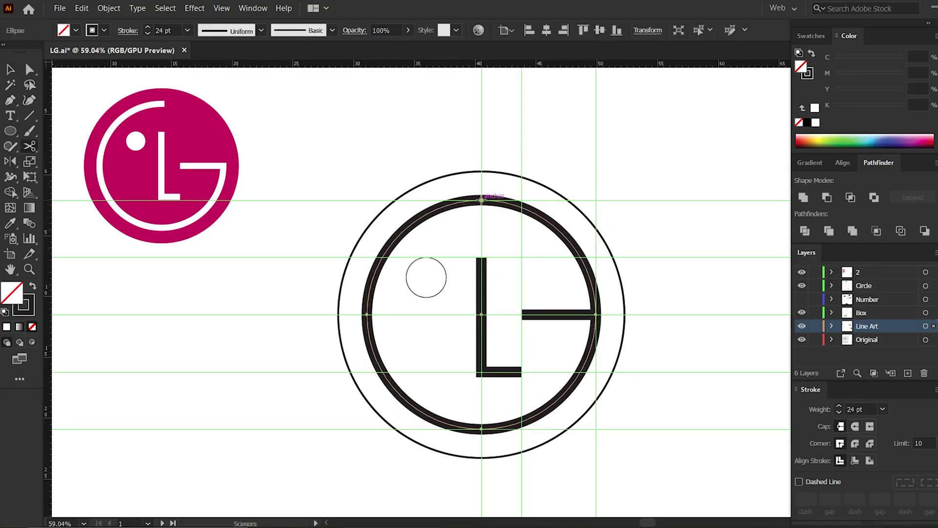
pyautogui.click(596, 314)
pyautogui.click(596, 314)
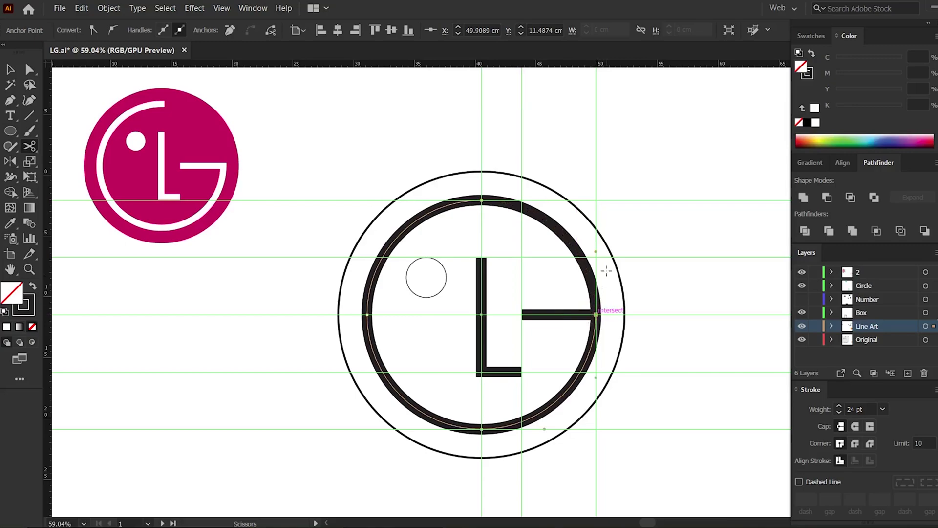
pyautogui.press('v')
pyautogui.click(584, 249)
pyautogui.press('Delete')
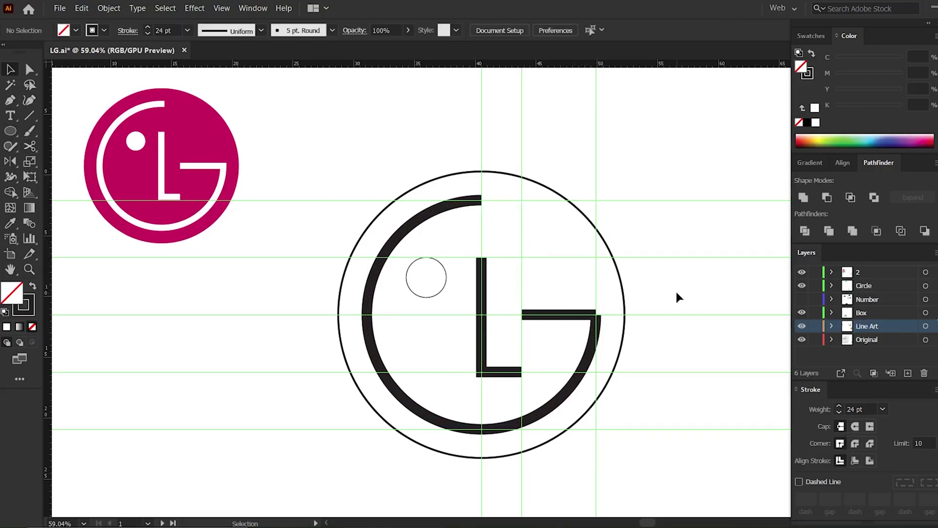
# Join the G's arc end point to its right arm
pyautogui.click(28, 71)
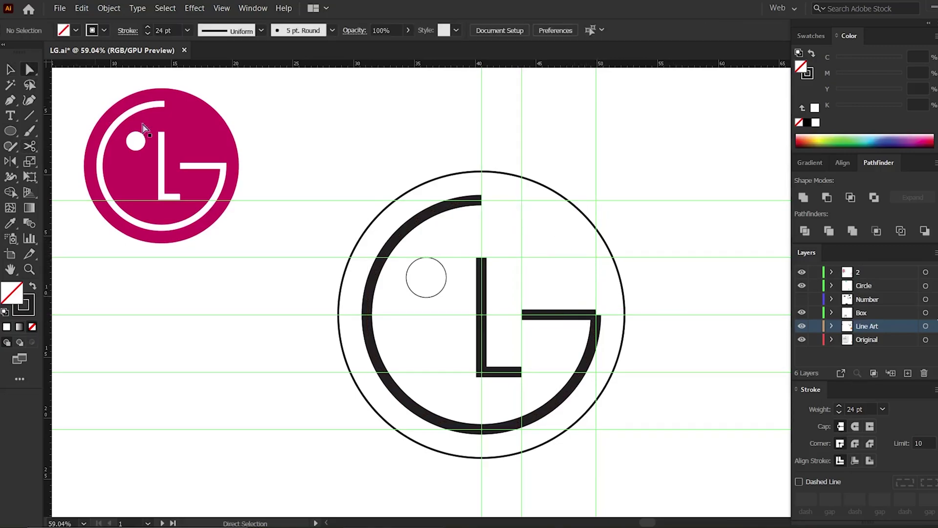
pyautogui.moveTo(603, 324); pyautogui.dragTo(603, 324)
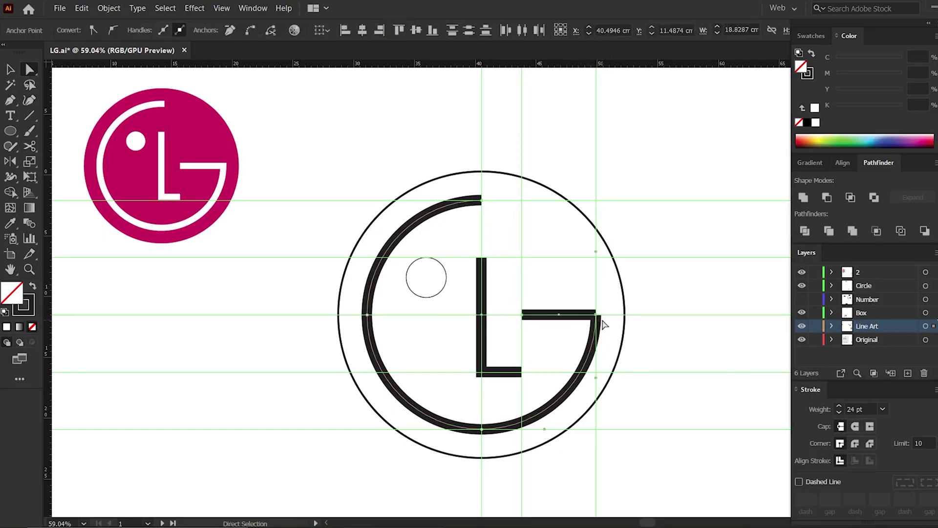
pyautogui.rightClick(603, 324)
pyautogui.click(627, 171)
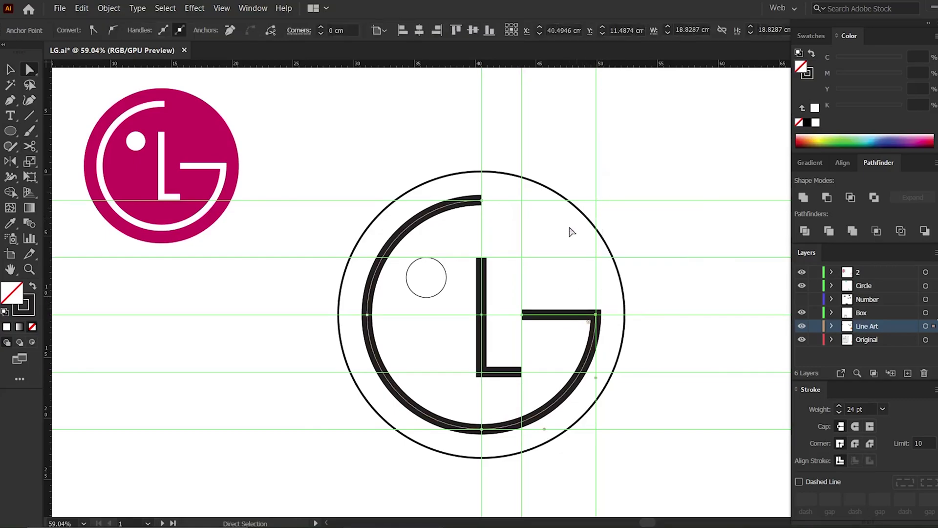
pyautogui.press('v')
pyautogui.click(486, 195)
# Give the G's stroke ends Projecting Caps
pyautogui.click(475, 208)
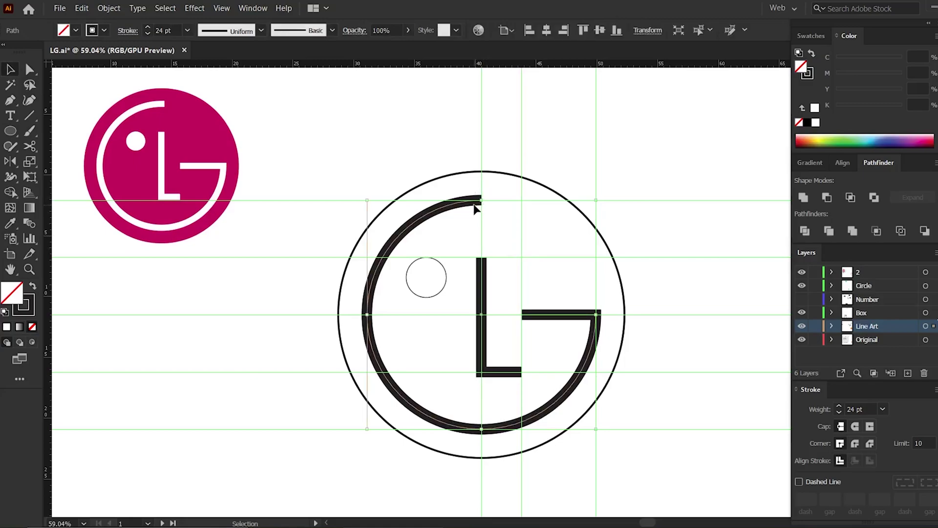
pyautogui.click(127, 30)
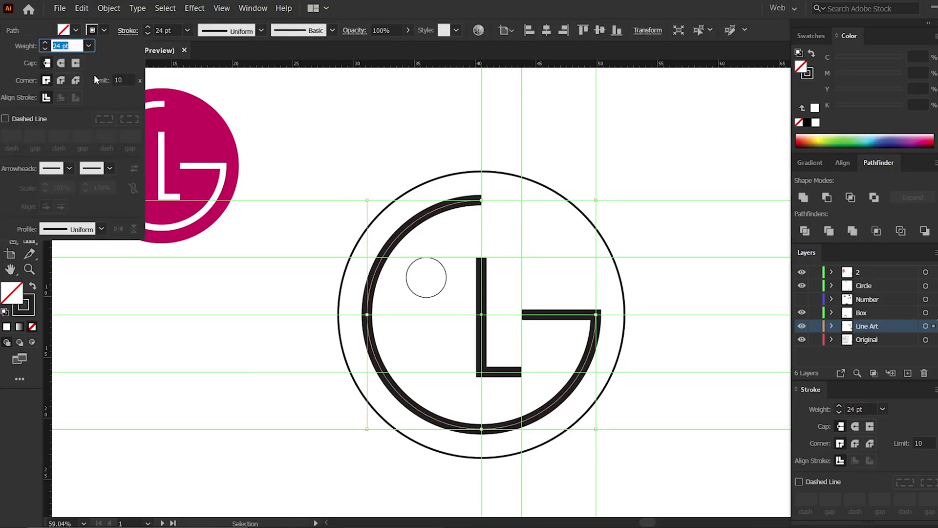
pyautogui.click(76, 64)
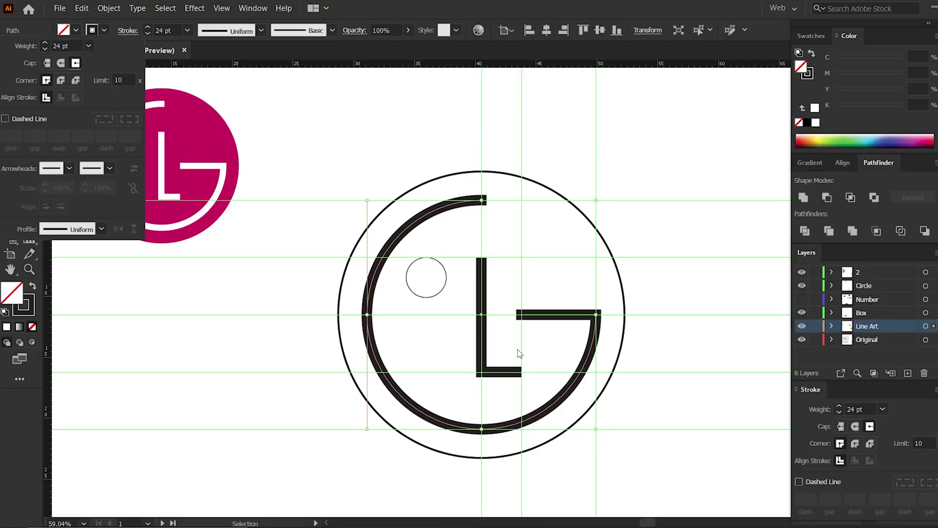
pyautogui.press('Escape')
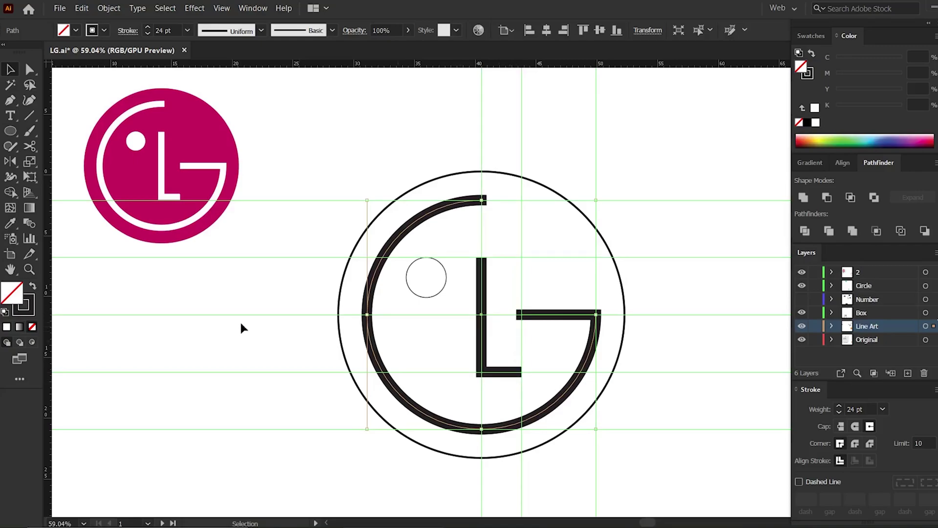
# Shorten the L's bottom bar to a new vertical guide and make the dot a solid fill without stroke
pyautogui.moveTo(48, 293); pyautogui.dragTo(517, 315)
pyautogui.press('a')
pyautogui.moveTo(521, 373); pyautogui.dragTo(517, 373)
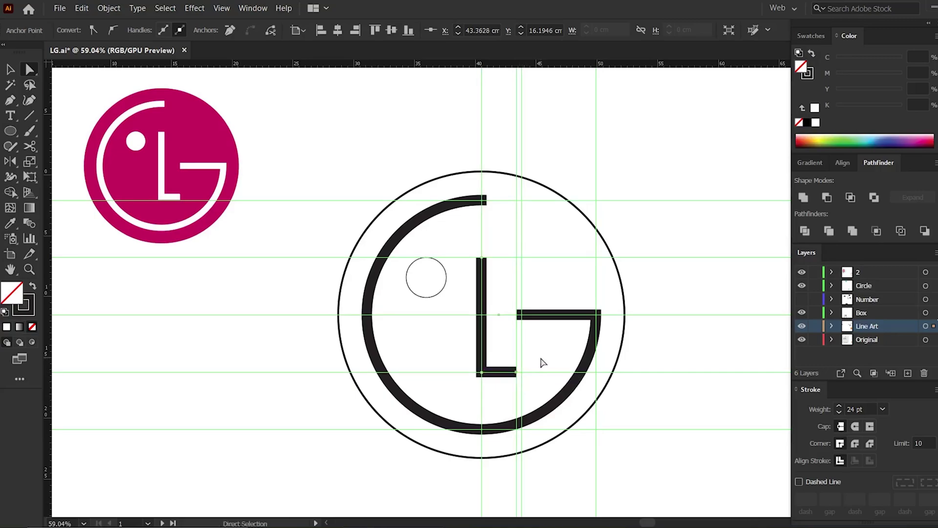
pyautogui.click(541, 362)
pyautogui.press('v')
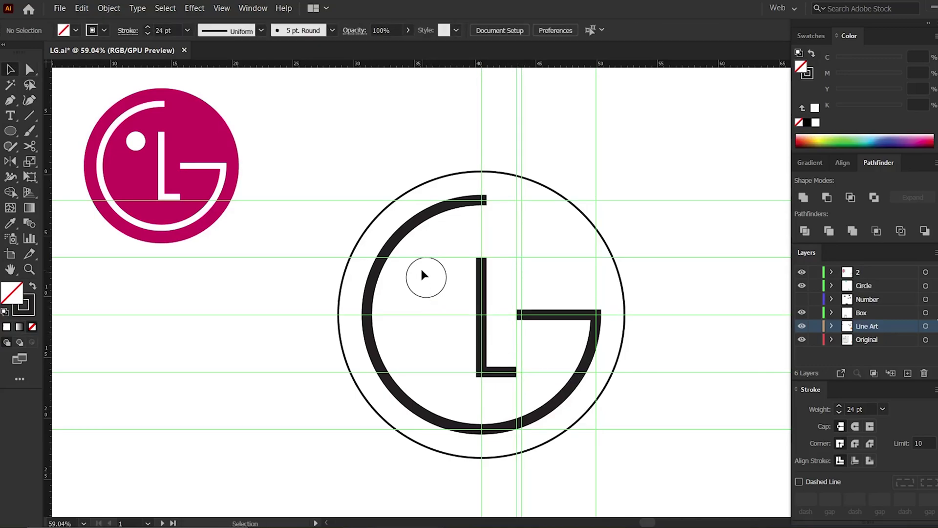
pyautogui.click(439, 262)
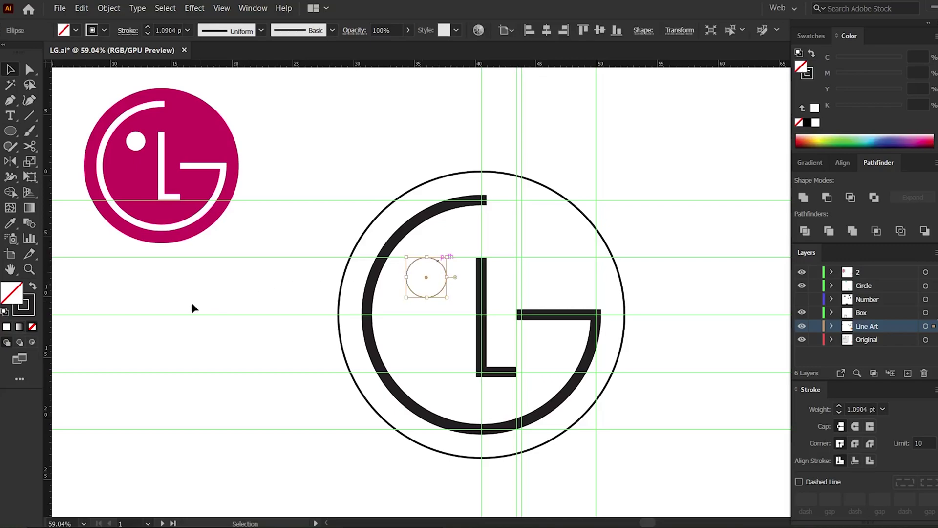
pyautogui.click(34, 285)
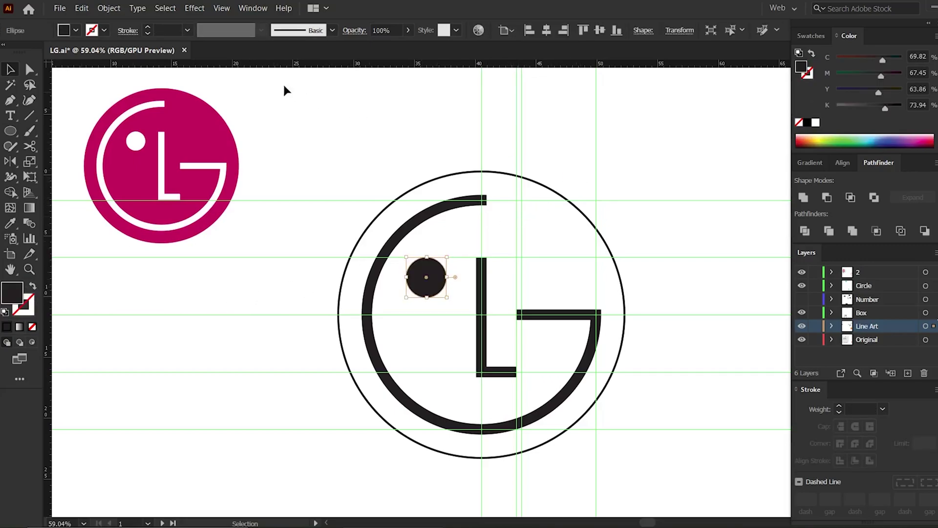
# Remove all green guides from the artboard with View > Guides > Clear Guides
pyautogui.click(224, 14)
pyautogui.moveTo(386, 420)
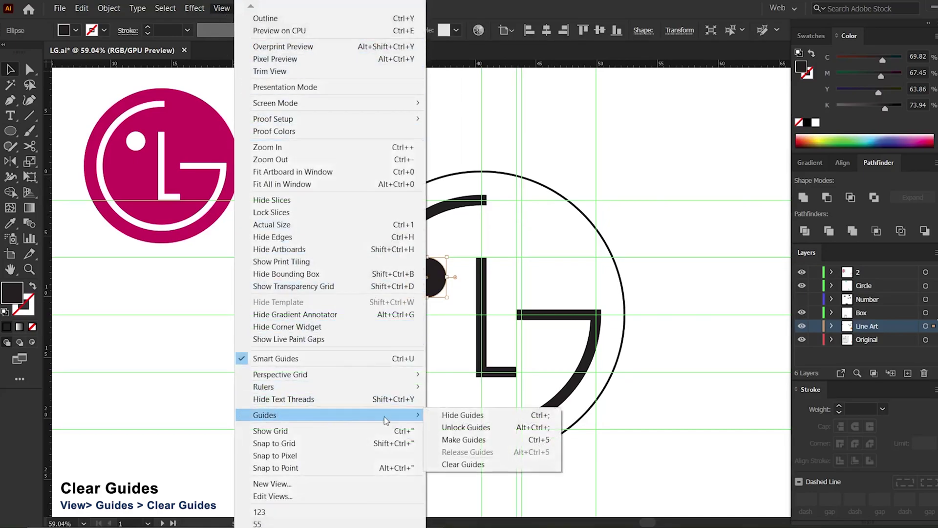
pyautogui.click(446, 464)
# Eyedrop the reference's magenta onto the outer circle and fill the small dot white
pyautogui.click(535, 182)
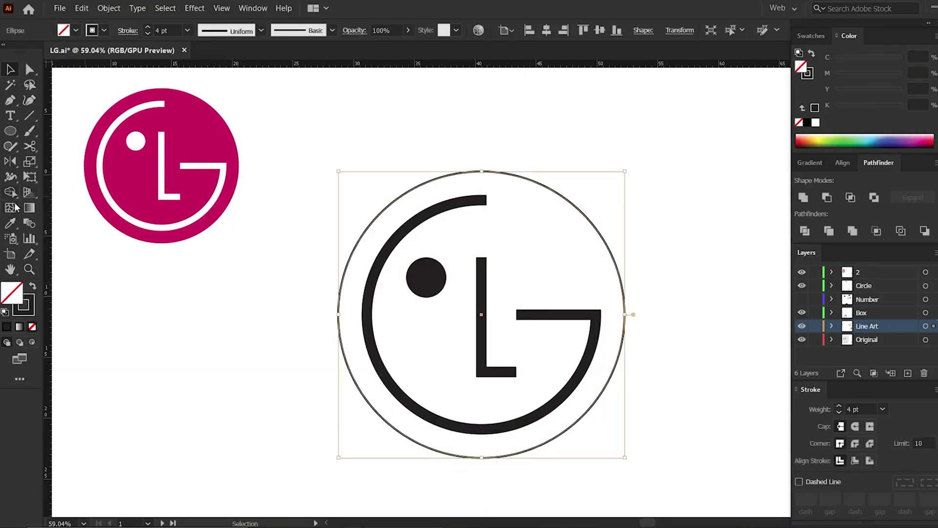
pyautogui.press('i')
pyautogui.click(208, 125)
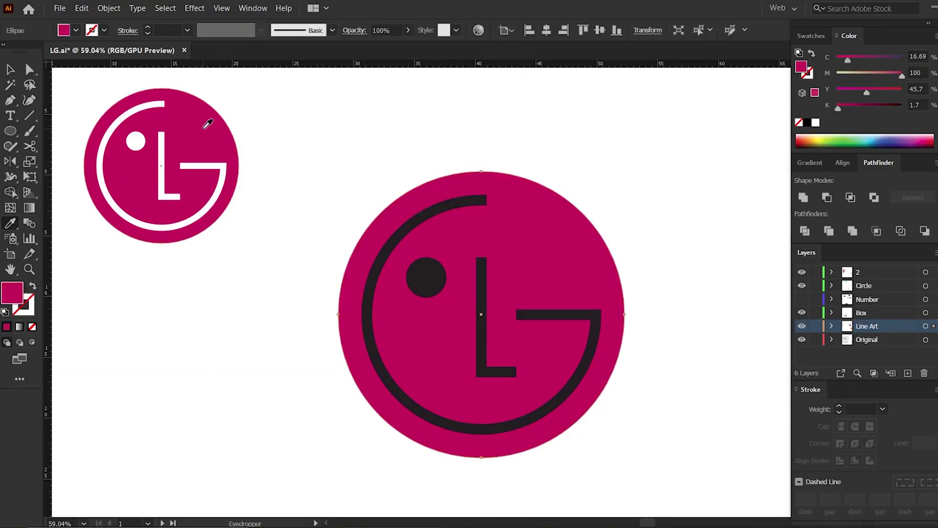
pyautogui.press('v')
pyautogui.click(420, 279)
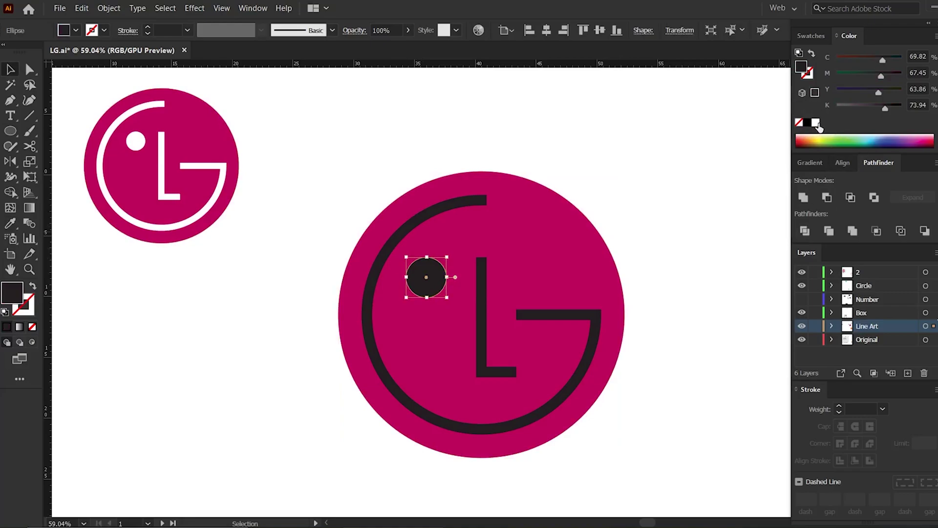
pyautogui.click(818, 126)
# Make the G and L strokes white
pyautogui.moveTo(603, 160); pyautogui.dragTo(466, 424)
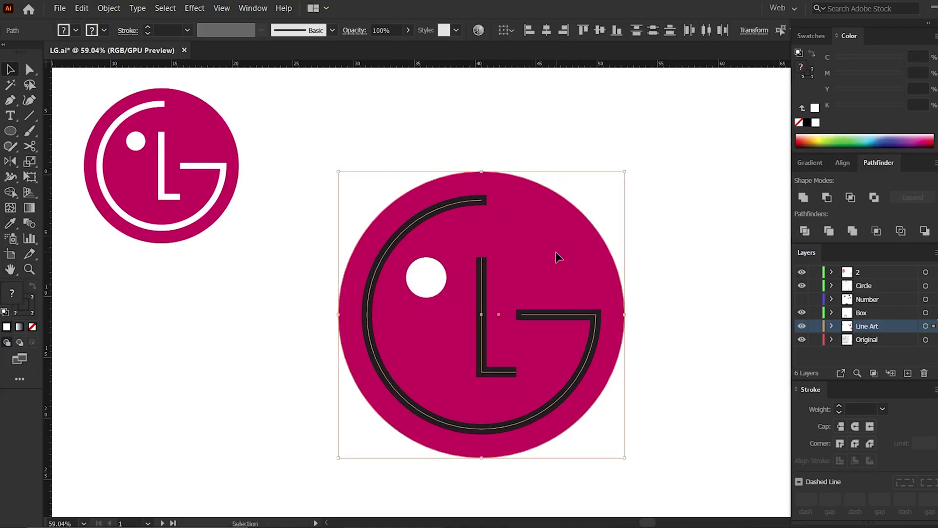
pyautogui.keyDown('shift'); pyautogui.click(559, 257); pyautogui.keyUp('shift')
pyautogui.click(815, 123)
pyautogui.click(638, 153)
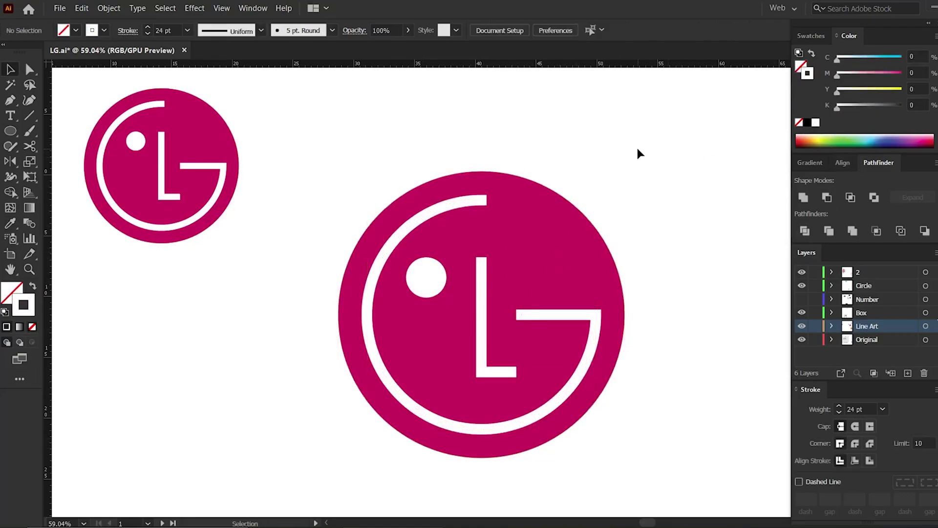
# Inspect the rebuilt logo's anchor points, then deselect everything
pyautogui.moveTo(691, 143); pyautogui.dragTo(336, 481)
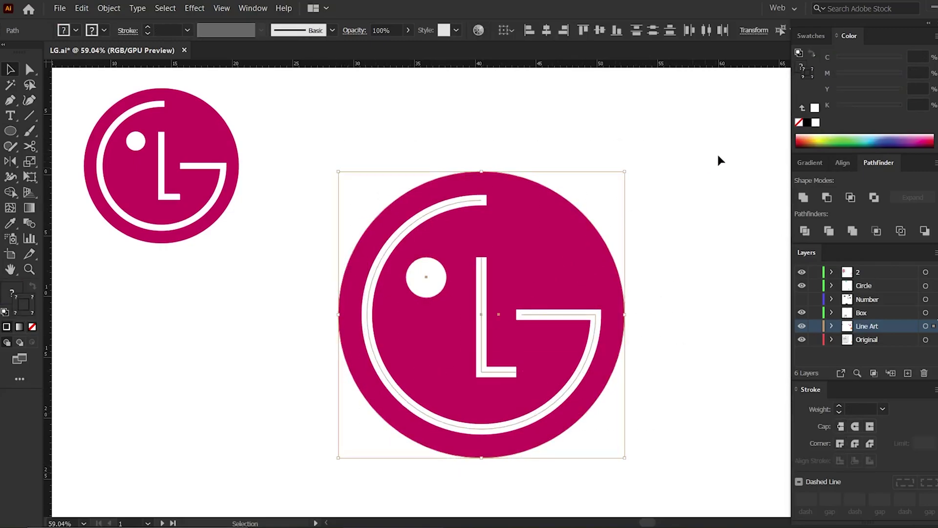
pyautogui.press('a')
pyautogui.press('v')
pyautogui.click(715, 154)
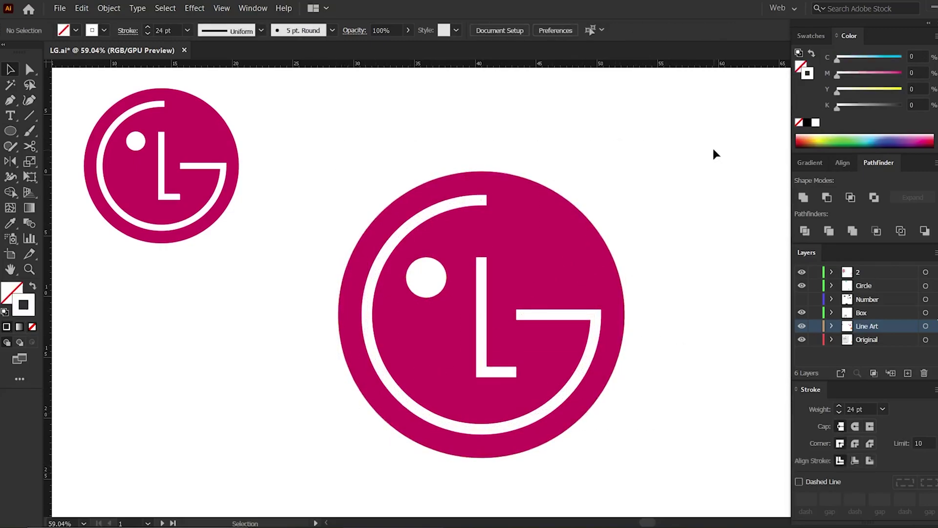